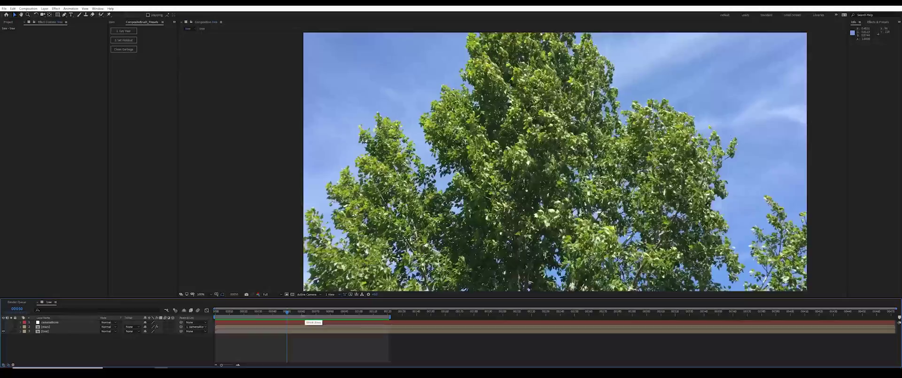
Make the mars planet layer visible and play a short preview of the composition
{"action": "left_click", "coordinate": [4, 327]}
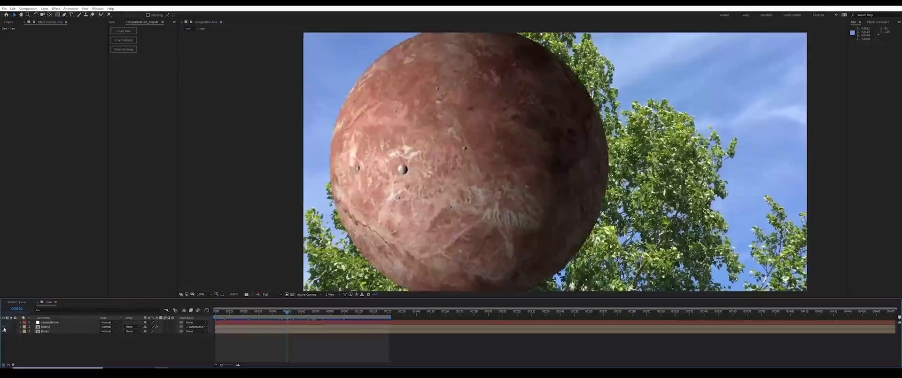
{"action": "key", "text": "space"}
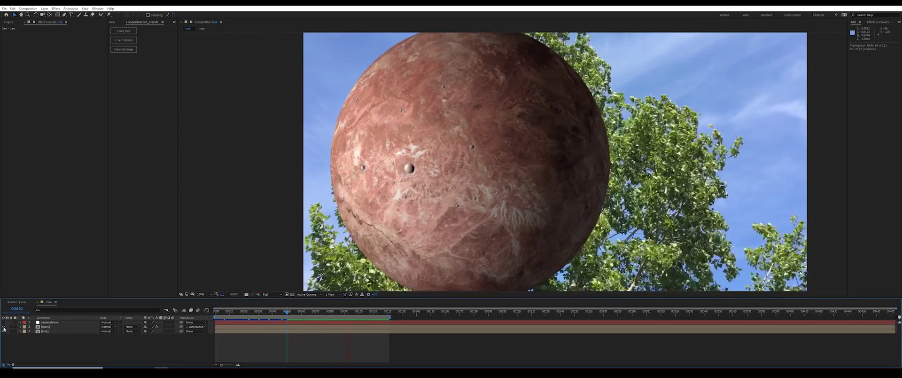
{"action": "key", "text": "space"}
Duplicate the tree layer and move the copy above the mars layer
{"action": "left_click", "coordinate": [47, 332]}
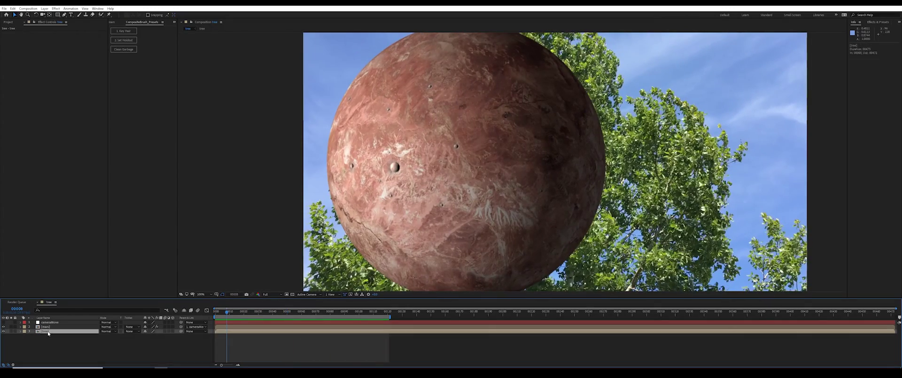
{"action": "key", "text": "ctrl+d"}
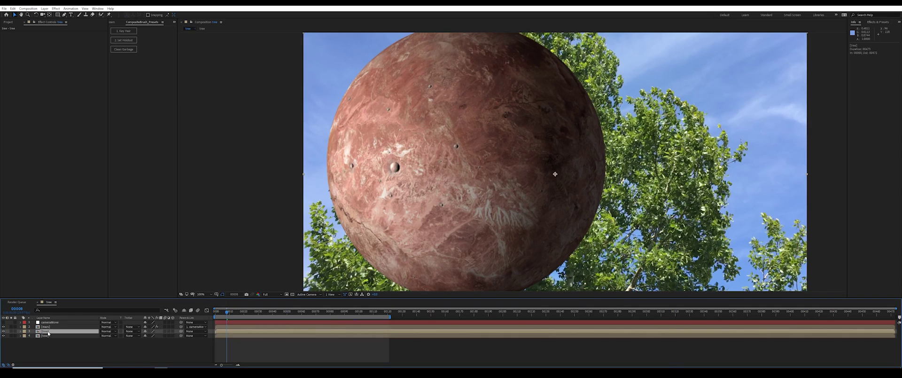
{"action": "left_click_drag", "start_coordinate": [48, 331], "coordinate": [51, 328]}
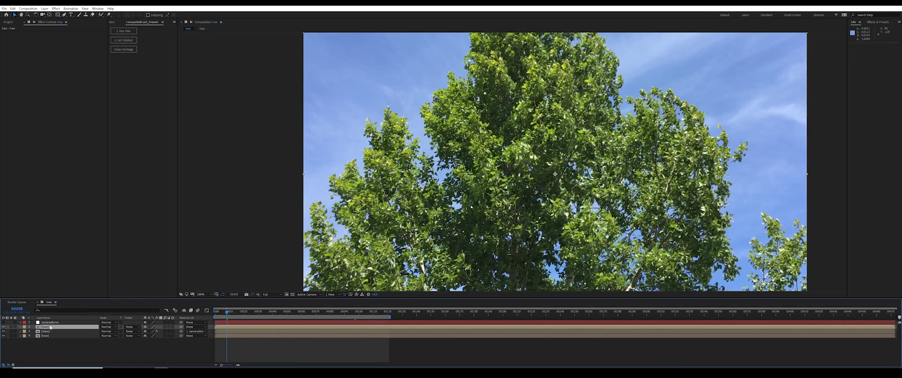
Apply '1. Key Hair' with Hair (v1.4) matte type and brush the sky out of the tree copy
{"action": "left_click", "coordinate": [121, 31]}
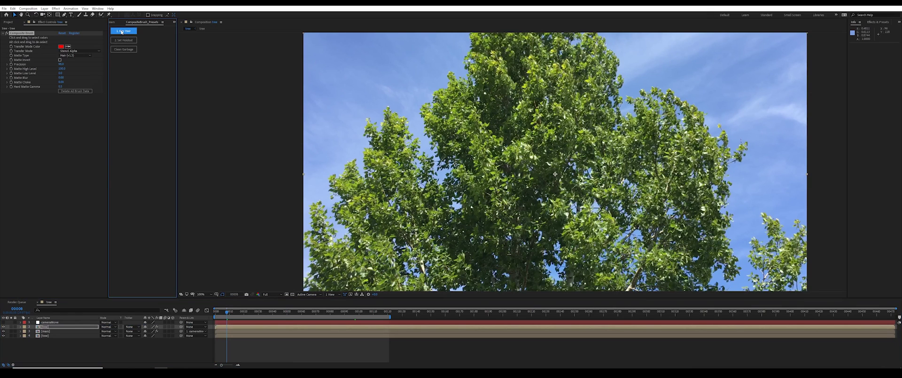
{"action": "left_click", "coordinate": [91, 57]}
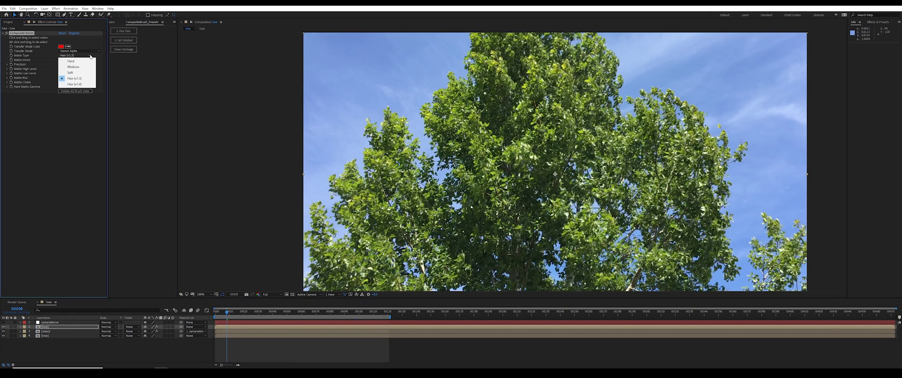
{"action": "left_click", "coordinate": [82, 84]}
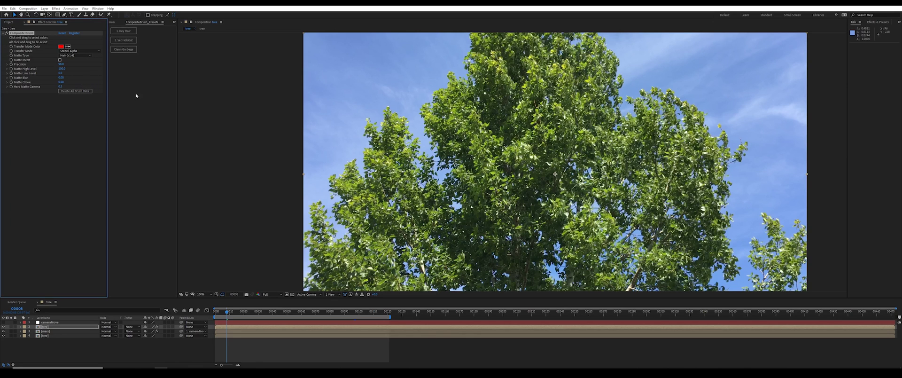
{"action": "left_click_drag", "start_coordinate": [441, 176], "coordinate": [452, 131]}
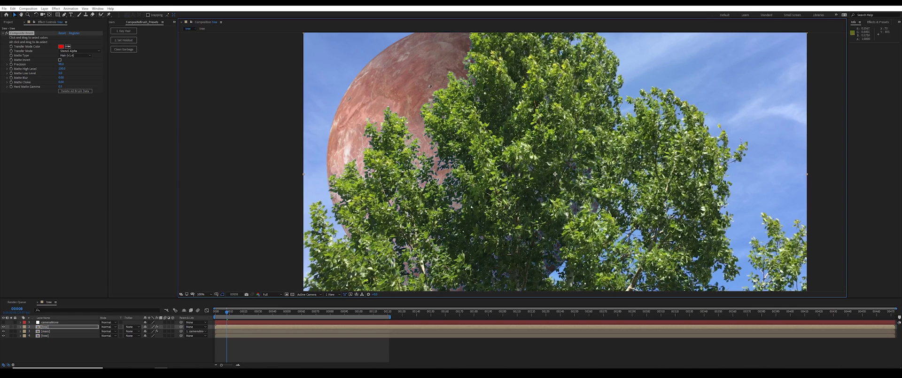
{"action": "left_click", "coordinate": [258, 294]}
{"action": "left_click", "coordinate": [271, 325]}
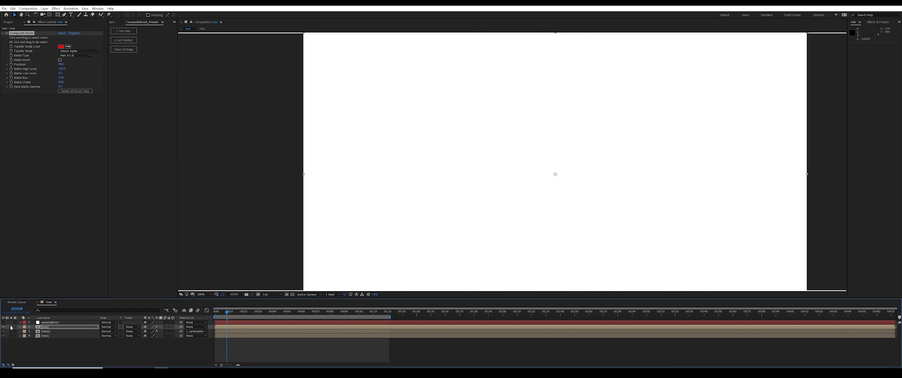
{"action": "left_click", "coordinate": [11, 327]}
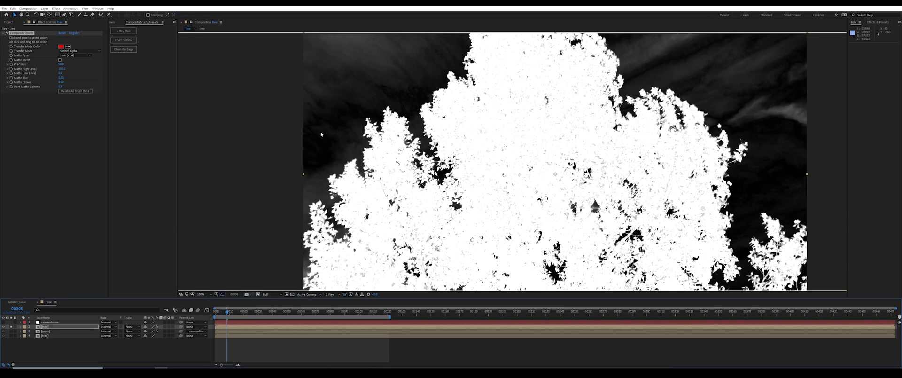
{"action": "scroll", "coordinate": [321, 135], "scroll_direction": "up", "scroll_amount": 4}
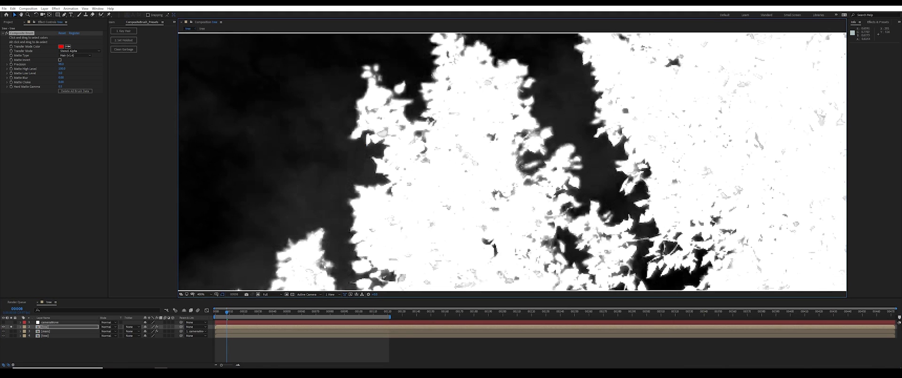
{"action": "scroll", "coordinate": [521, 163], "scroll_direction": "up", "scroll_amount": 1}
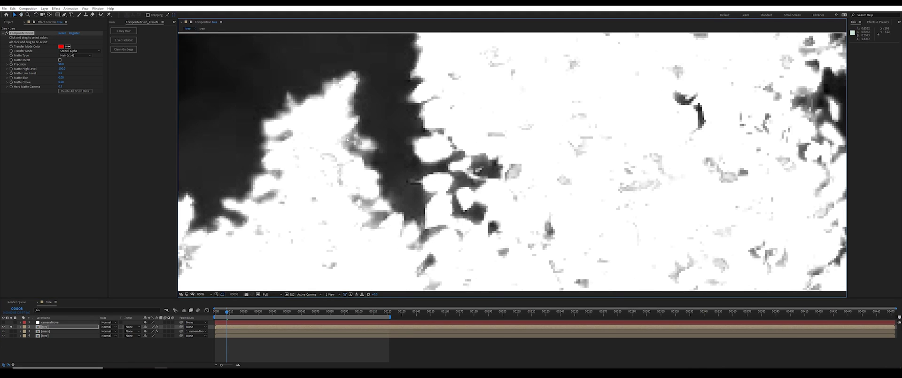
{"action": "scroll", "coordinate": [359, 147], "scroll_direction": "down", "scroll_amount": 6}
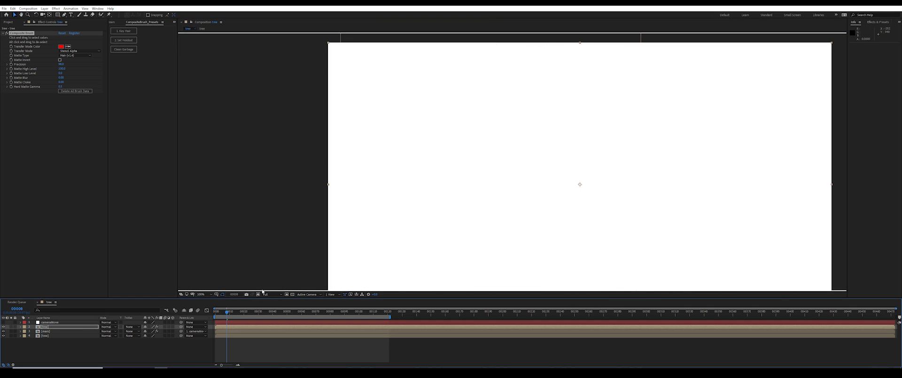
{"action": "left_click", "coordinate": [258, 294]}
{"action": "left_click", "coordinate": [263, 300]}
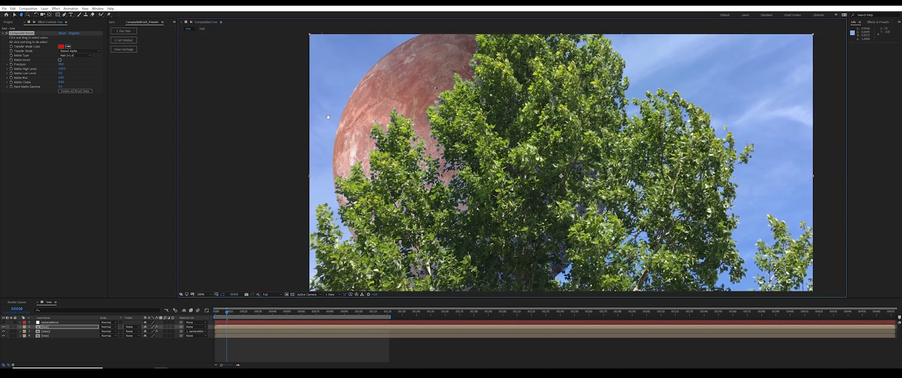
{"action": "left_click", "coordinate": [10, 326]}
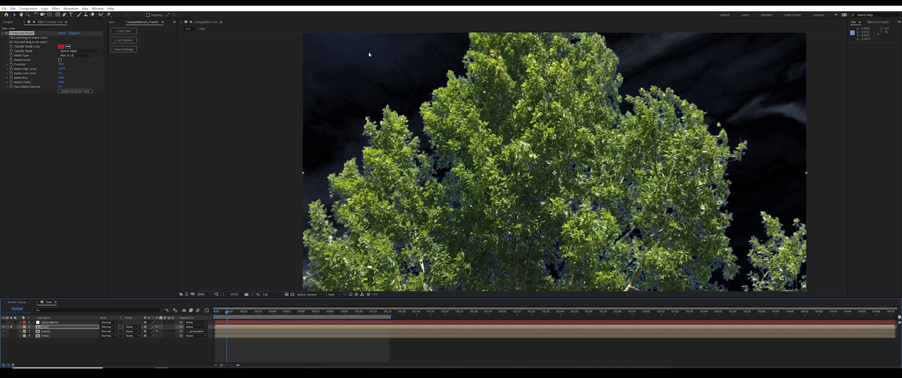
{"action": "left_click", "coordinate": [11, 327]}
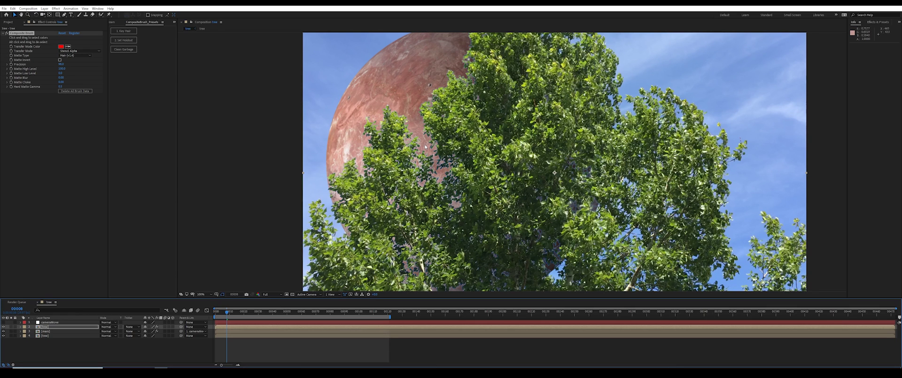
{"action": "left_click", "coordinate": [11, 326]}
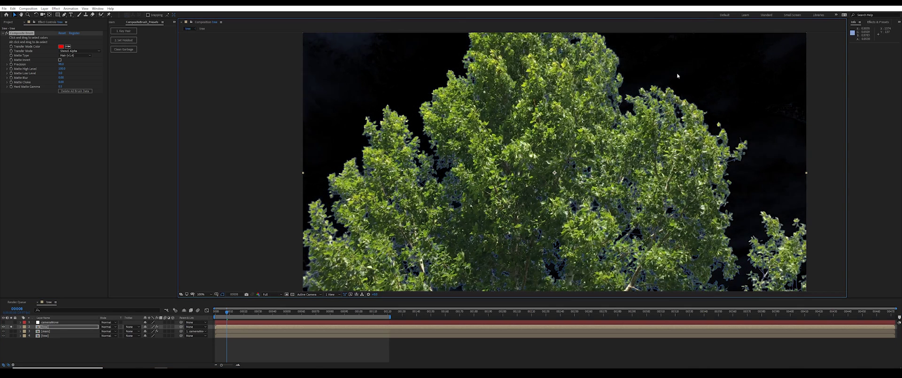
{"action": "left_click", "coordinate": [11, 326]}
{"action": "left_click", "coordinate": [76, 346]}
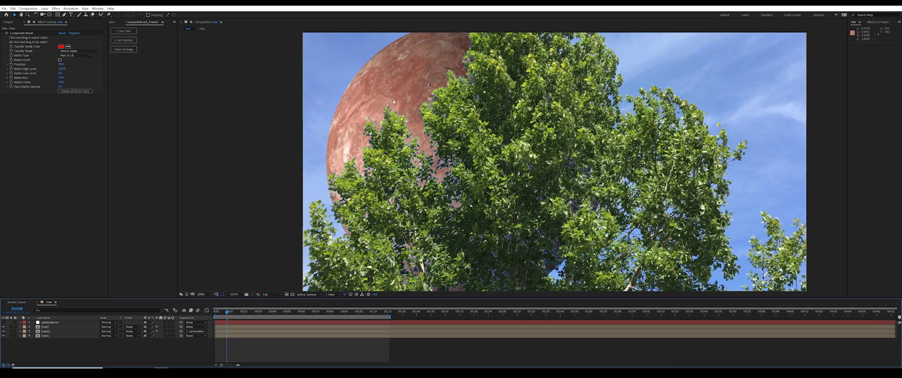
Apply Effect > Channel > Remove Color Matting to the tree layer and sample the sky blue as background
{"action": "scroll", "coordinate": [400, 78], "scroll_direction": "up", "scroll_amount": 3}
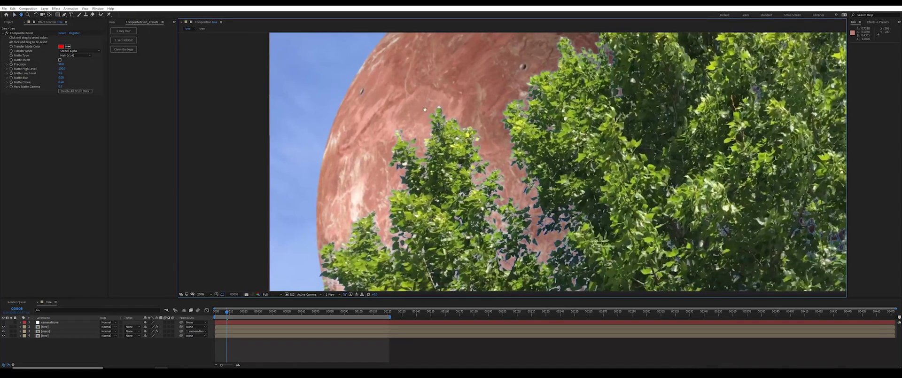
{"action": "left_click", "coordinate": [22, 33]}
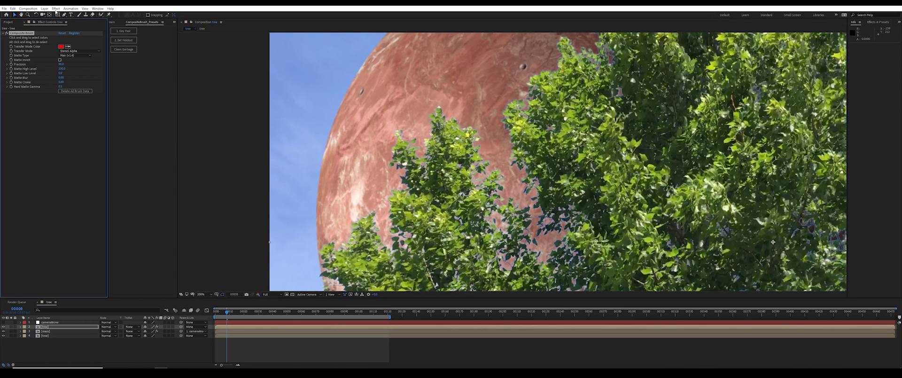
{"action": "left_click", "coordinate": [56, 9]}
{"action": "mouse_move", "coordinate": [112, 68]}
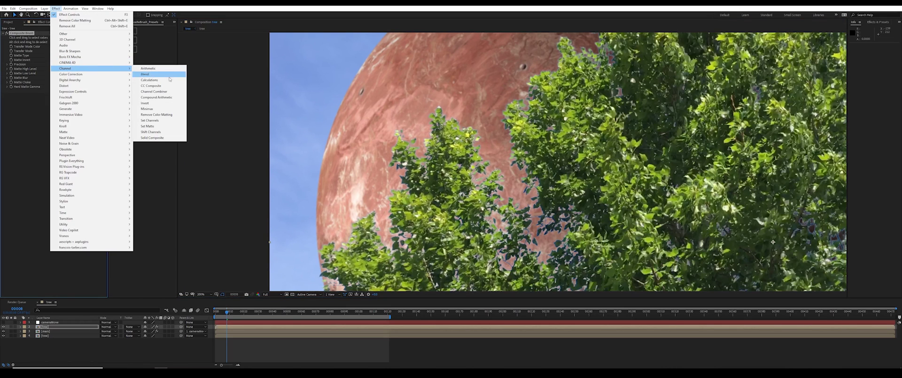
{"action": "left_click", "coordinate": [169, 115]}
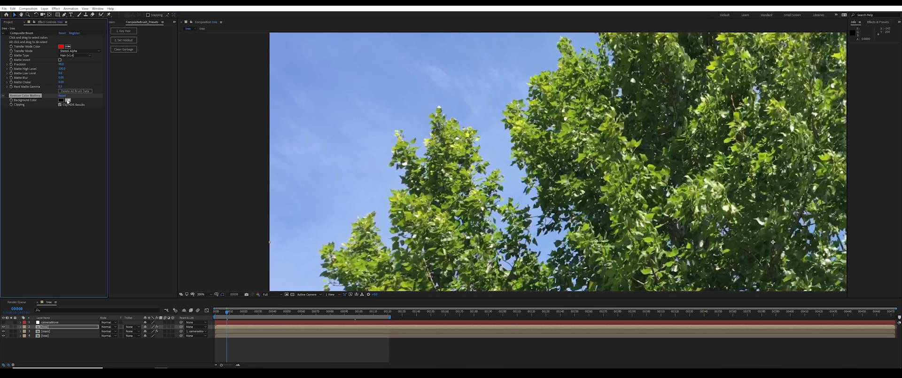
{"action": "left_click", "coordinate": [516, 185]}
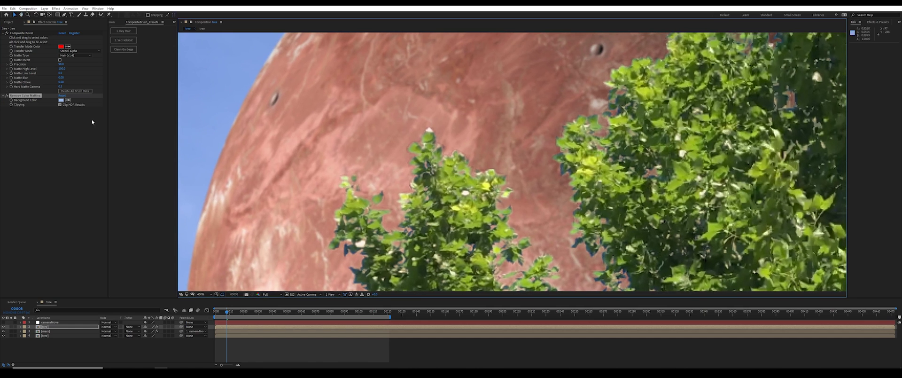
Deepen Remove Color Matting's light-blue background slightly, then switch the effect off to compare fringes
{"action": "left_click", "coordinate": [6, 96]}
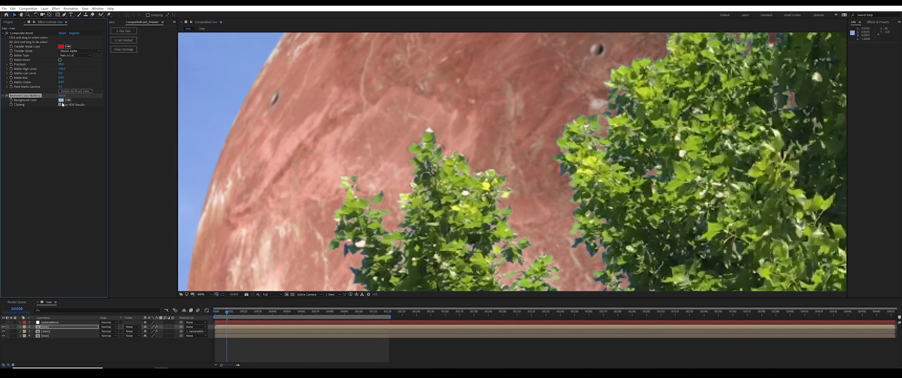
{"action": "left_click", "coordinate": [61, 100]}
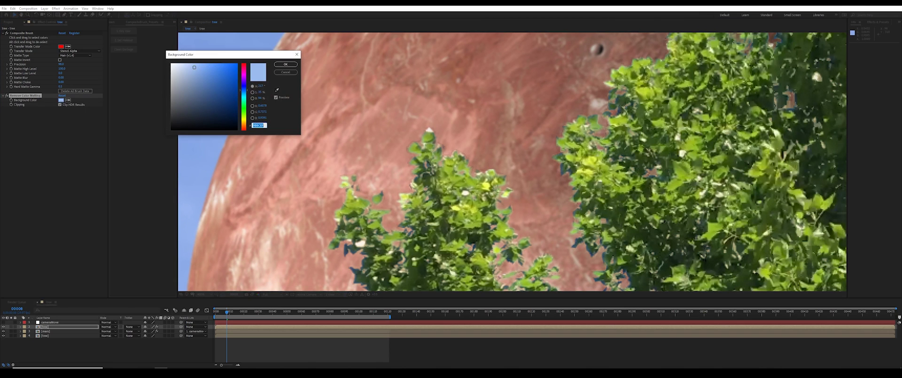
{"action": "left_click_drag", "start_coordinate": [194, 67], "coordinate": [200, 67]}
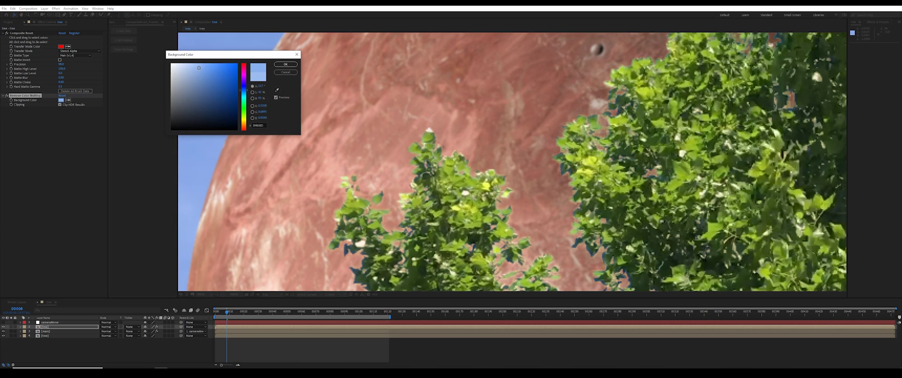
{"action": "left_click", "coordinate": [285, 64]}
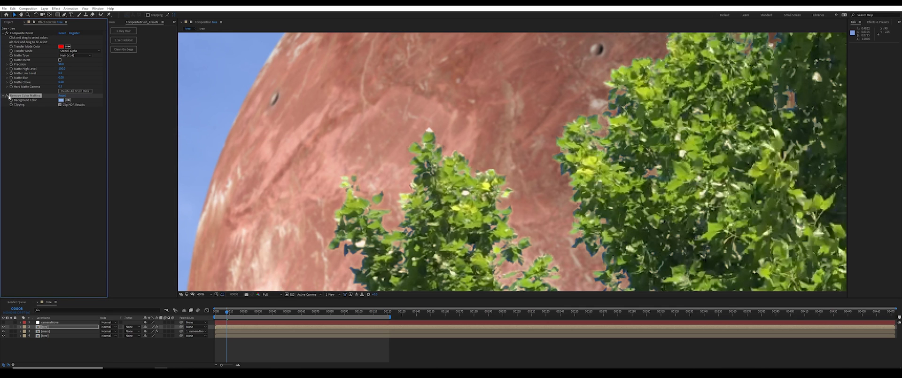
{"action": "left_click", "coordinate": [8, 96]}
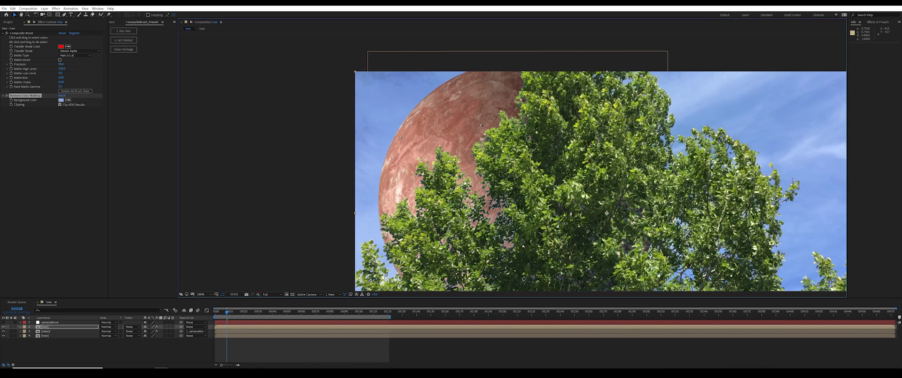
Zoom to 400% on the leaf gaps and toggle the key off and back on to compare
{"action": "scroll", "coordinate": [502, 186], "scroll_direction": "up", "scroll_amount": 5}
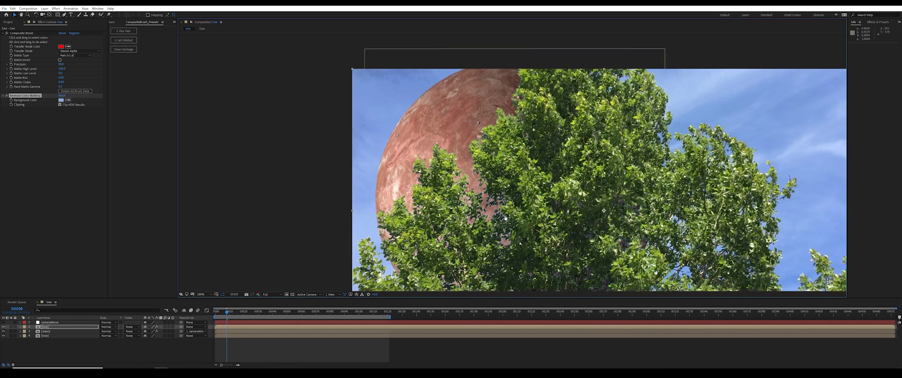
{"action": "scroll", "coordinate": [502, 186], "scroll_direction": "up", "scroll_amount": 3}
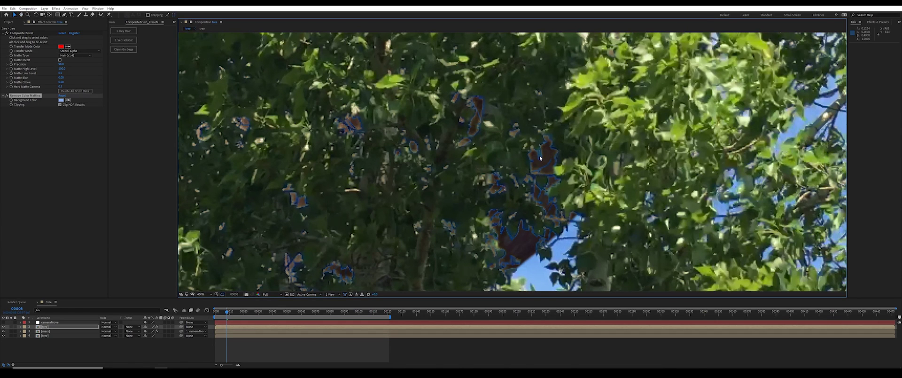
{"action": "left_click", "coordinate": [7, 96]}
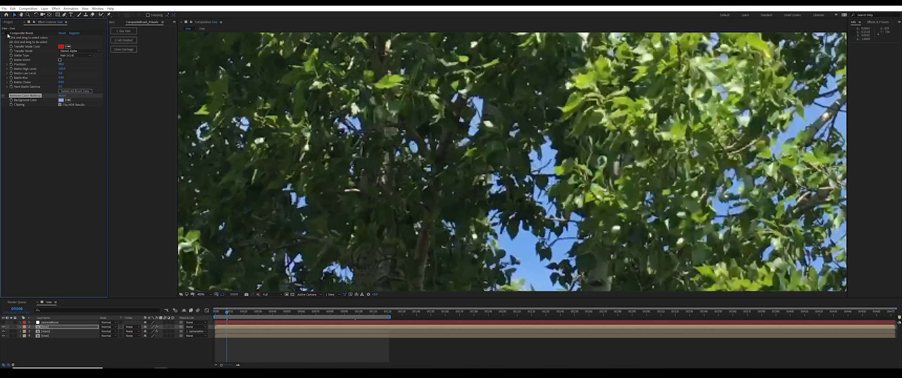
{"action": "left_click", "coordinate": [6, 96]}
Add a second Composite Brush from Effect > Vranos and sample the blue fringe colours in the leaf gaps
{"action": "left_click", "coordinate": [56, 8]}
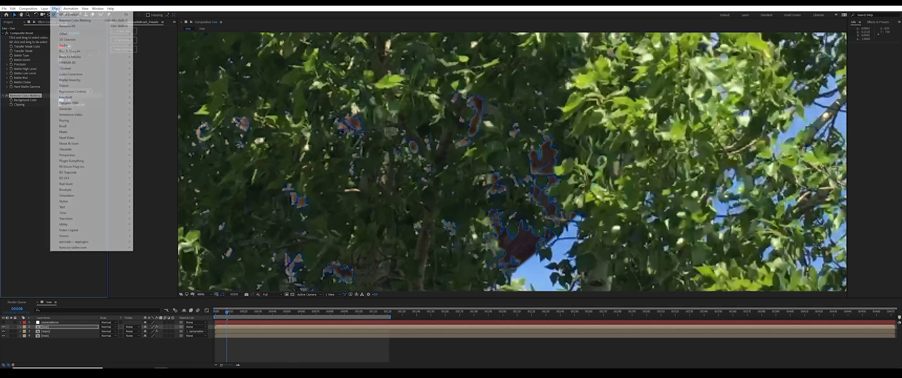
{"action": "mouse_move", "coordinate": [120, 236]}
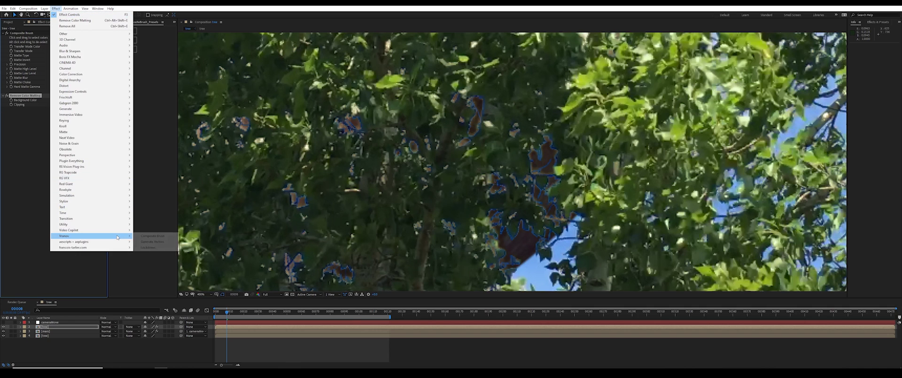
{"action": "left_click", "coordinate": [149, 235]}
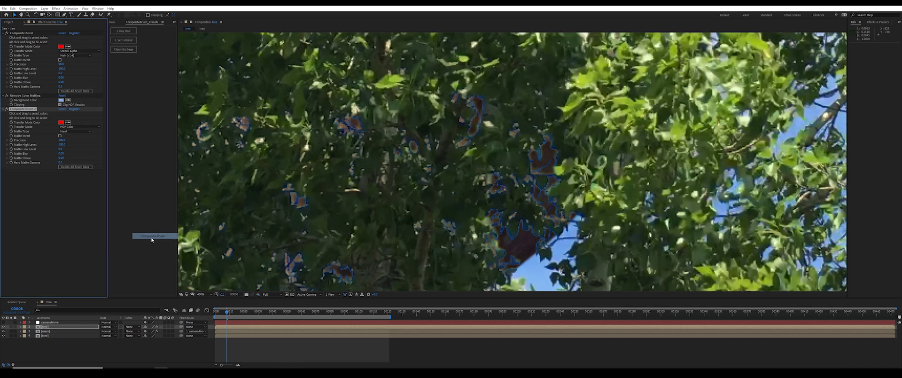
{"action": "left_click", "coordinate": [509, 235]}
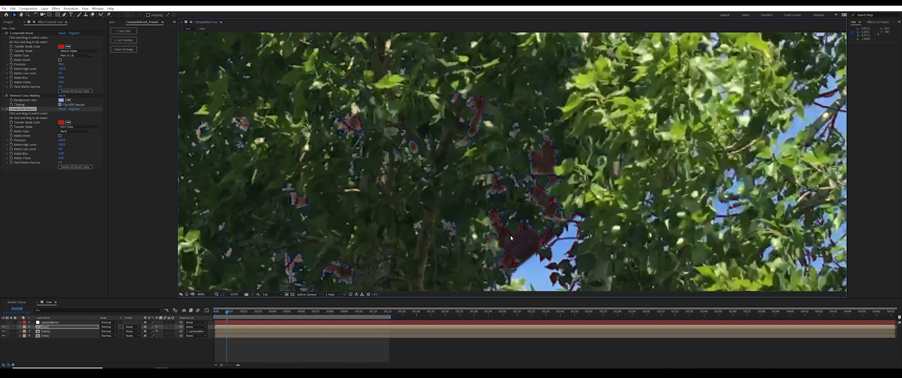
{"action": "left_click_drag", "start_coordinate": [505, 198], "coordinate": [464, 211]}
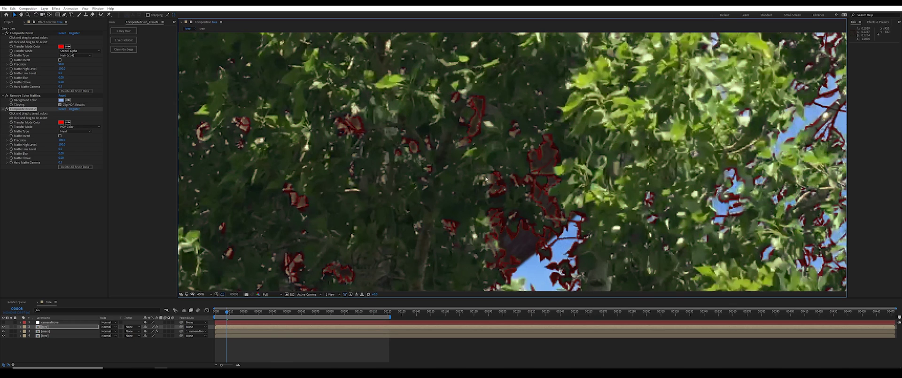
{"action": "left_click_drag", "start_coordinate": [469, 202], "coordinate": [713, 212]}
{"action": "scroll", "coordinate": [509, 213], "scroll_direction": "down", "scroll_amount": 2}
{"action": "key", "text": "v"}
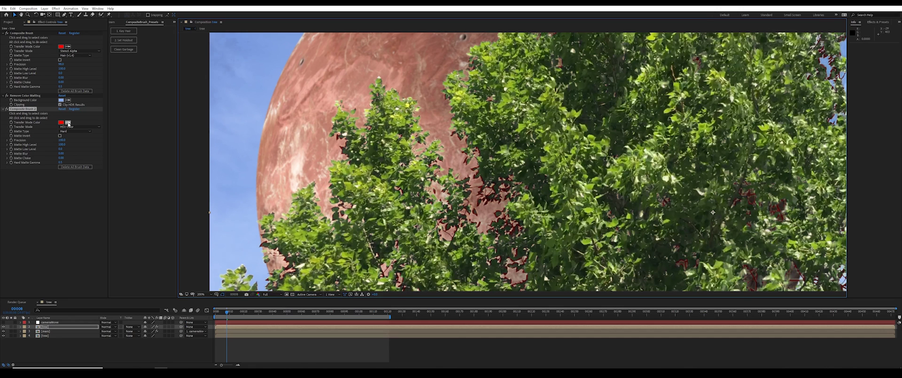
Set Composite Brush 2's transfer colour to an olive leaf green sampled from the leaves, slightly brightened
{"action": "left_click", "coordinate": [69, 124]}
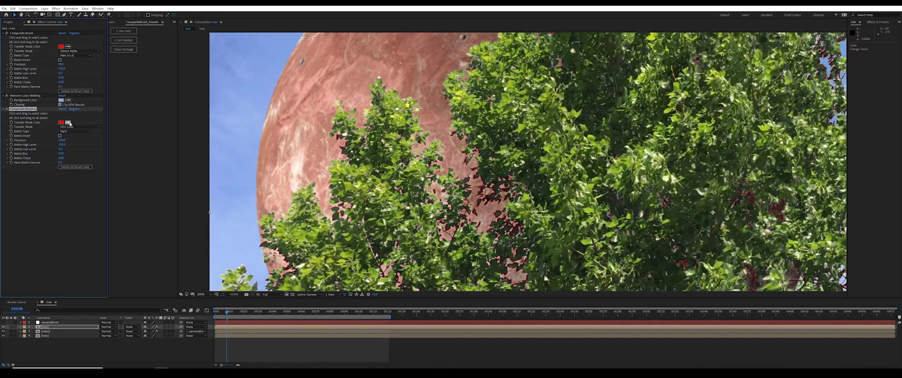
{"action": "left_click", "coordinate": [505, 151]}
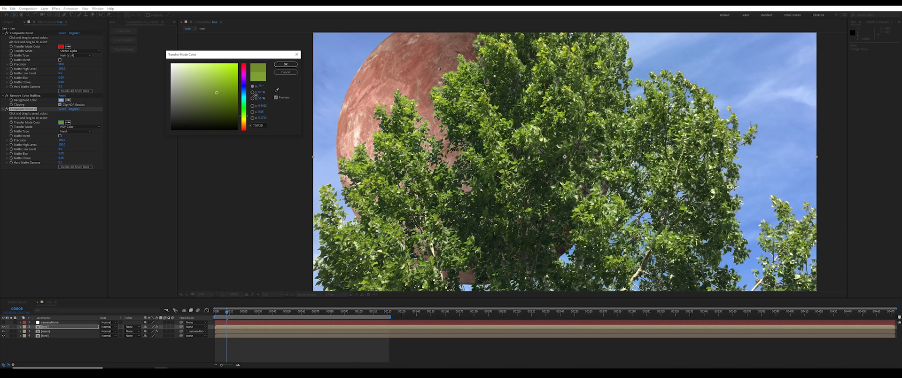
{"action": "mouse_move", "coordinate": [254, 93]}
{"action": "left_mouse_down"}
{"action": "mouse_move", "coordinate": [242, 92]}
{"action": "mouse_move", "coordinate": [253, 93]}
{"action": "left_mouse_up"}
Confirm the brighter green and give Composite Brush 2 a Matte Blur of 1.00
{"action": "left_click", "coordinate": [286, 64]}
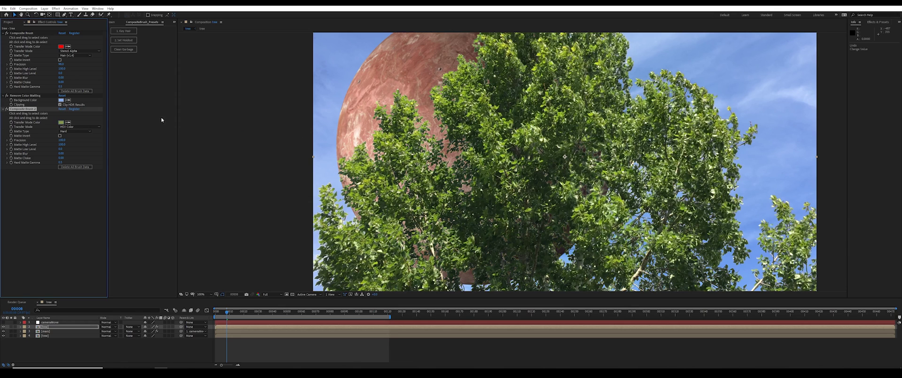
{"action": "left_click", "coordinate": [63, 154]}
{"action": "left_click", "coordinate": [67, 187]}
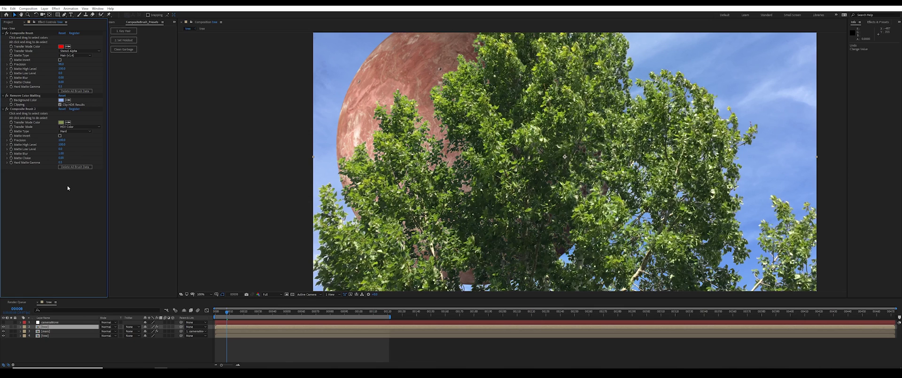